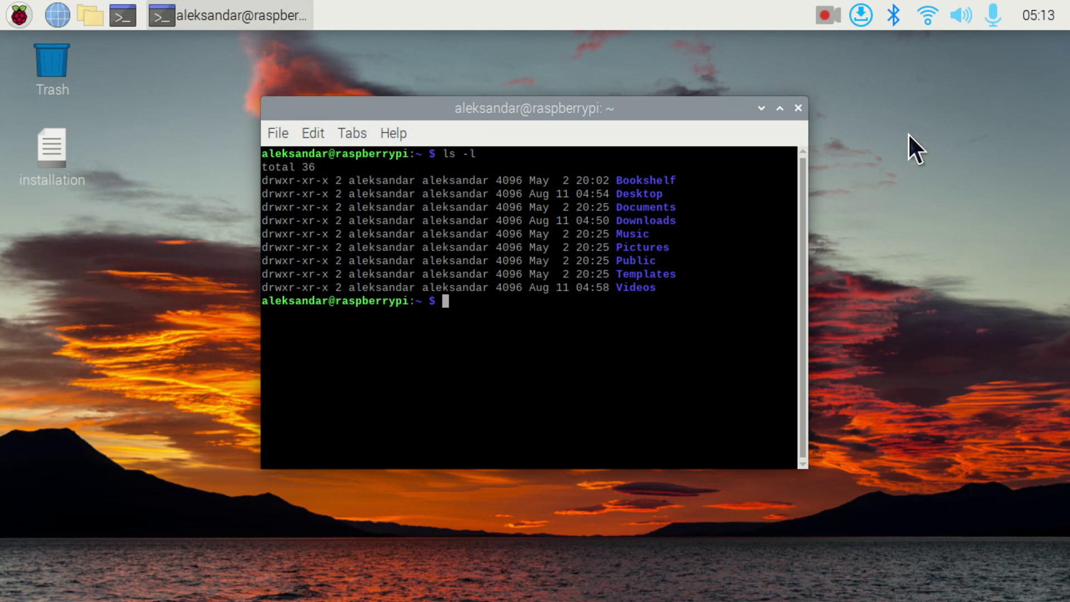
# - Close the LXTerminal window showing the home folder listing
pyautogui.click(799, 109)
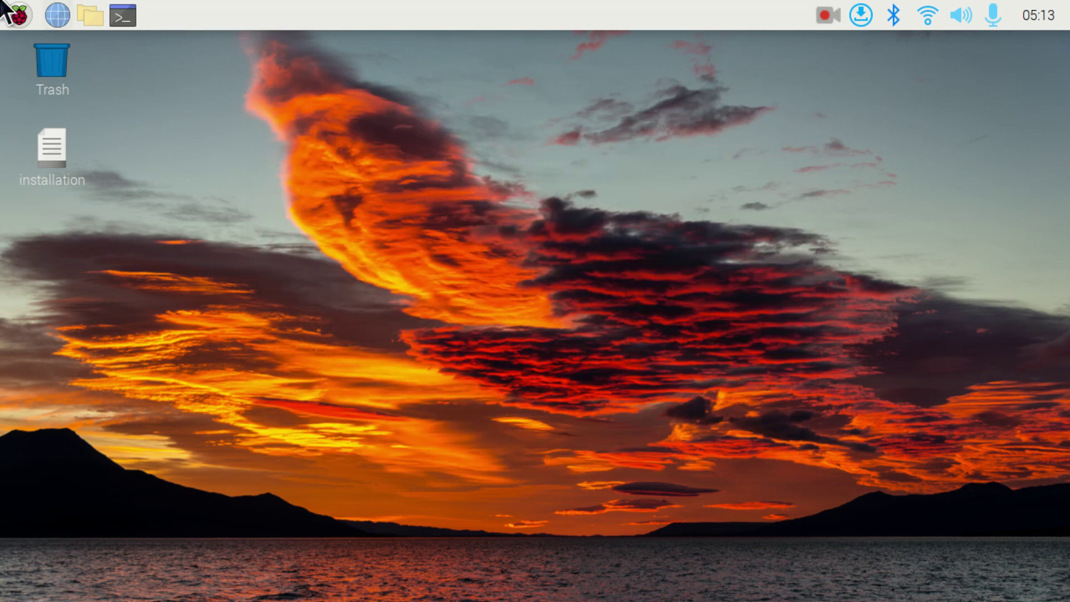
# - Browse the Raspberry menu's Sound & Video entries, then launch a new LXTerminal window from the taskbar
pyautogui.click(17, 15)
pyautogui.moveTo(63, 38)
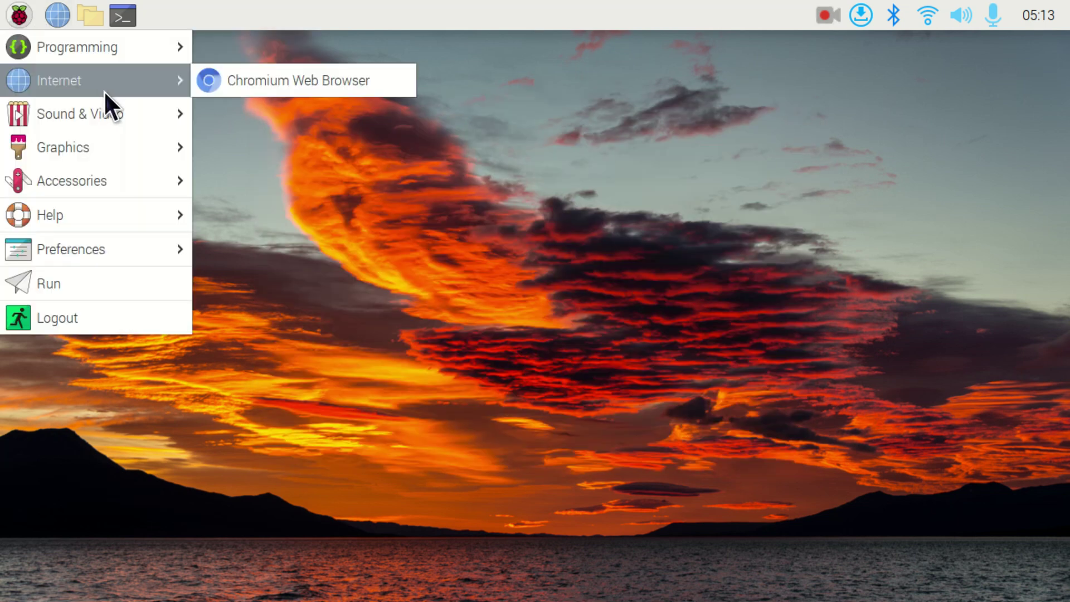
pyautogui.moveTo(128, 116)
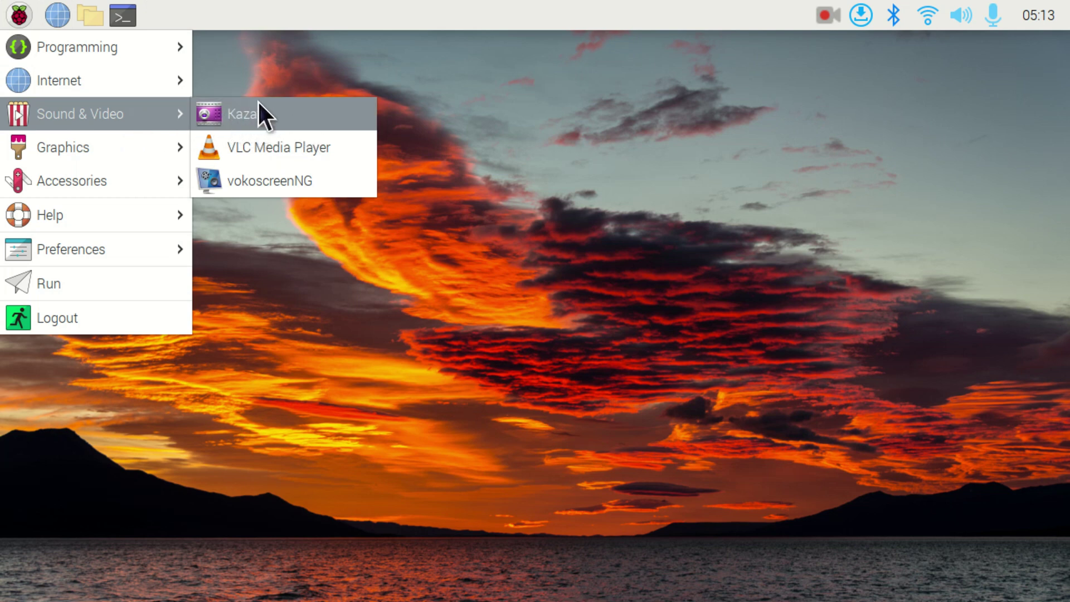
pyautogui.click(329, 76)
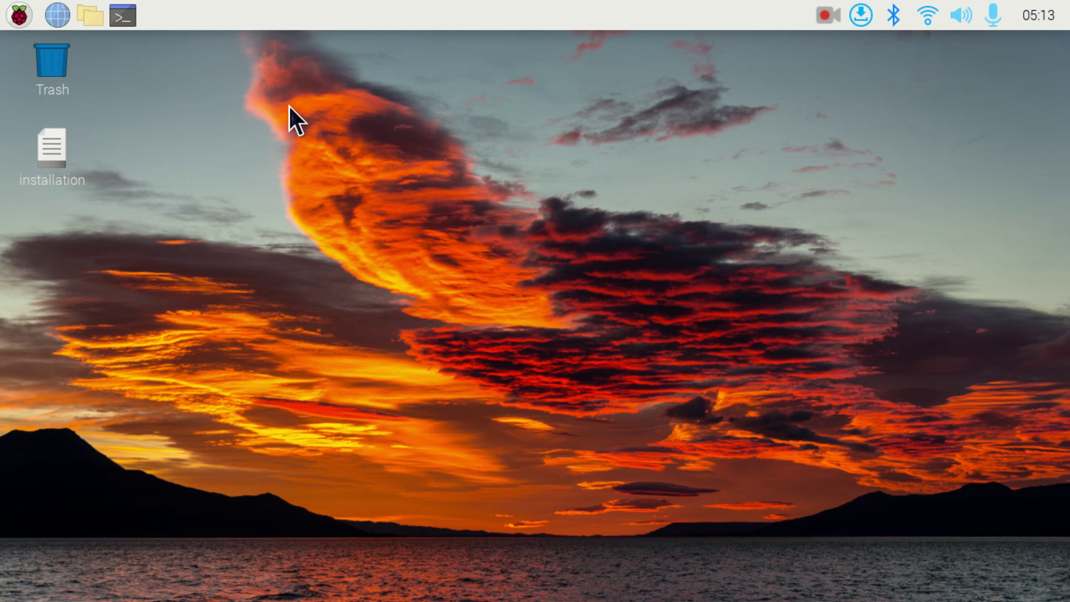
pyautogui.click(125, 15)
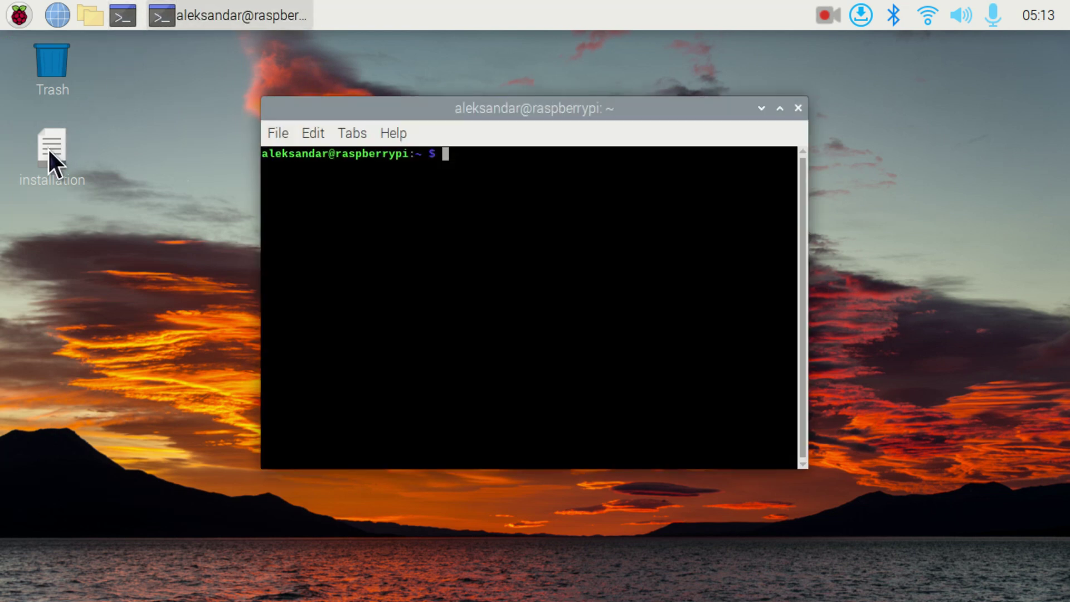
# - Open the installation notes in Geany and paste 'sudo apt-get update' into the terminal to run it
pyautogui.doubleClick(48, 148)
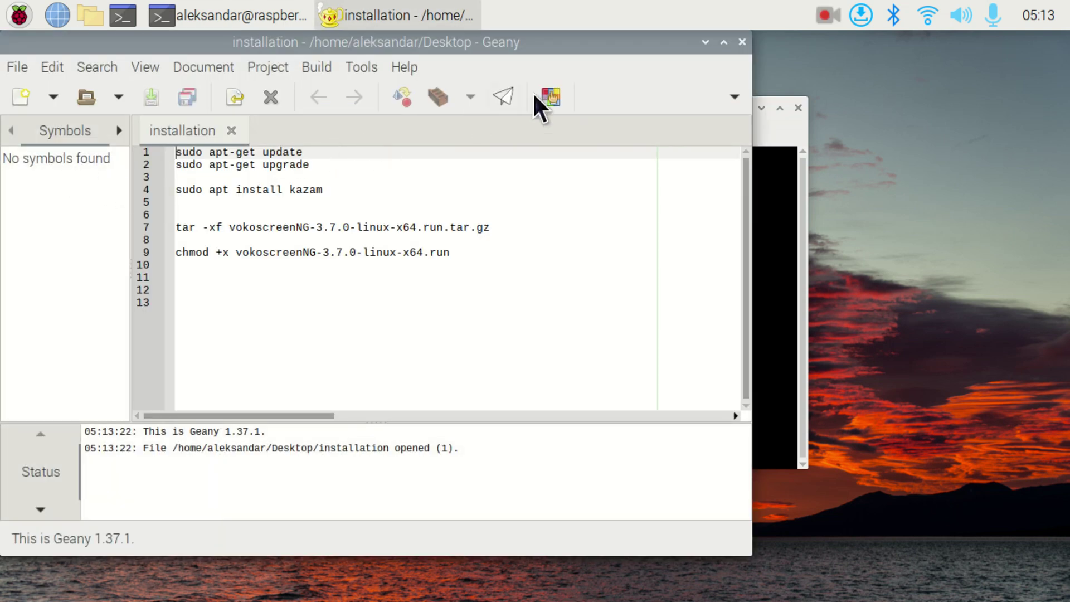
pyautogui.moveTo(306, 153); pyautogui.dragTo(148, 155)
pyautogui.hotkey('ctrl', 'c')
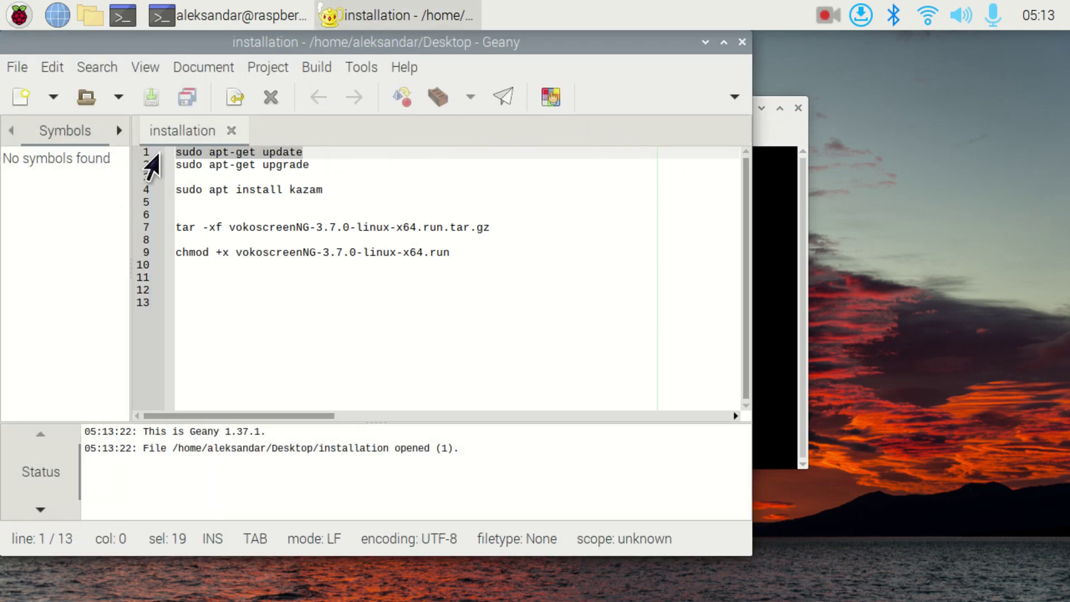
pyautogui.click(771, 213)
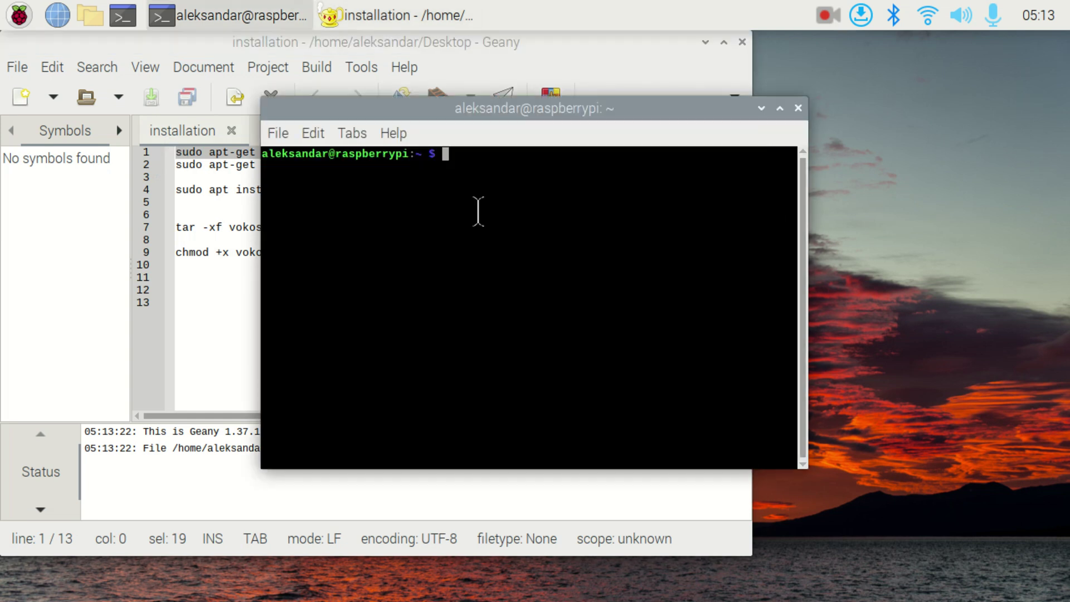
pyautogui.rightClick(454, 160)
pyautogui.click(516, 251)
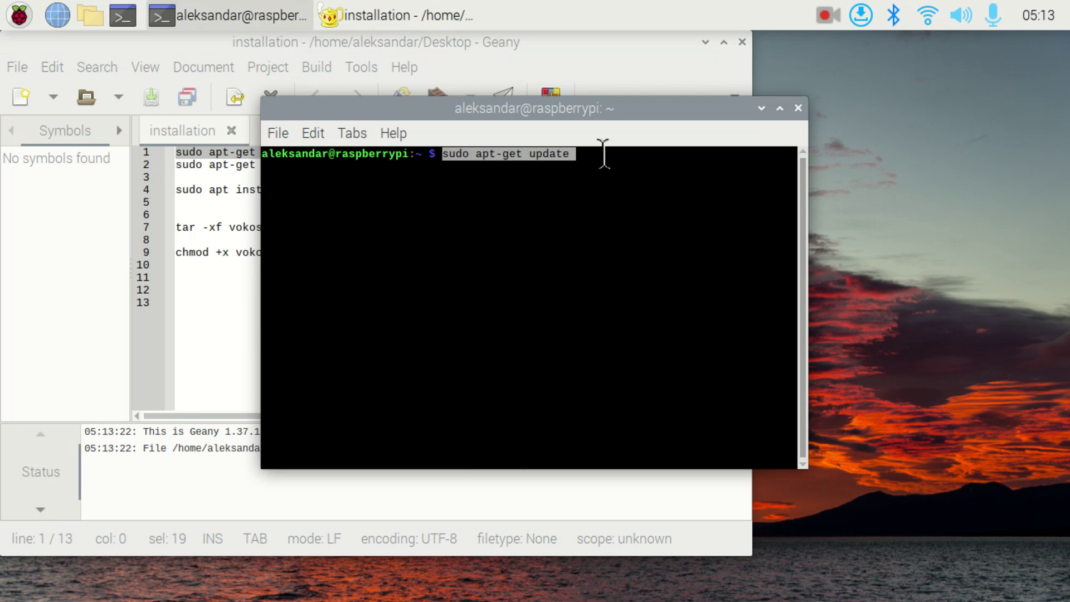
pyautogui.press('Return')
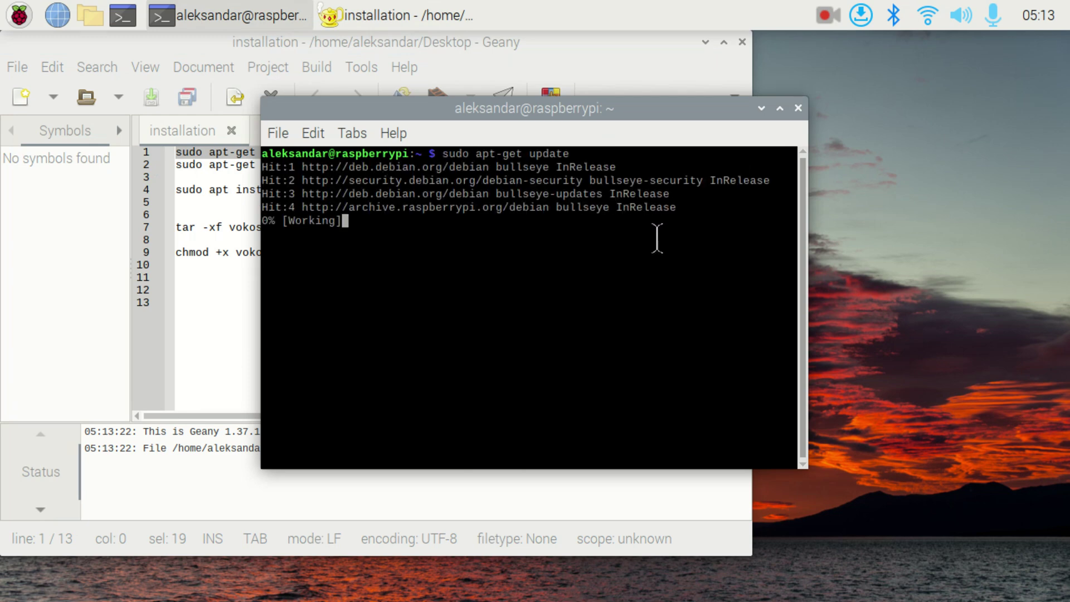
pyautogui.moveTo(382, 109); pyautogui.dragTo(735, 119)
# - Copy 'sudo apt-get upgrade' from line 2 of the notes, run it in the terminal and confirm the upgrades
pyautogui.click(311, 163)
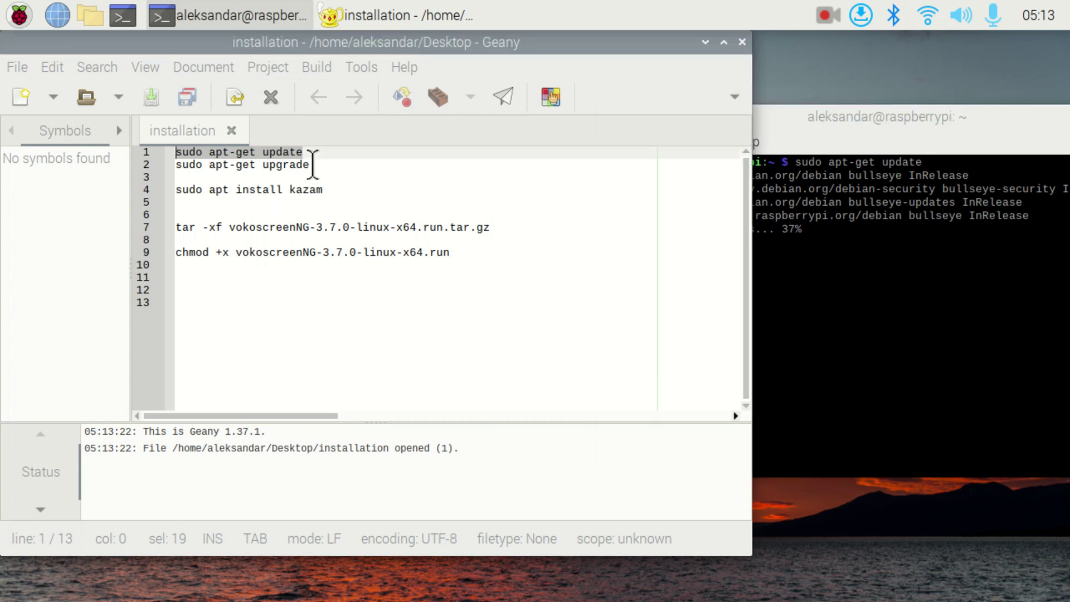
pyautogui.moveTo(198, 163); pyautogui.dragTo(311, 167)
pyautogui.click(310, 167)
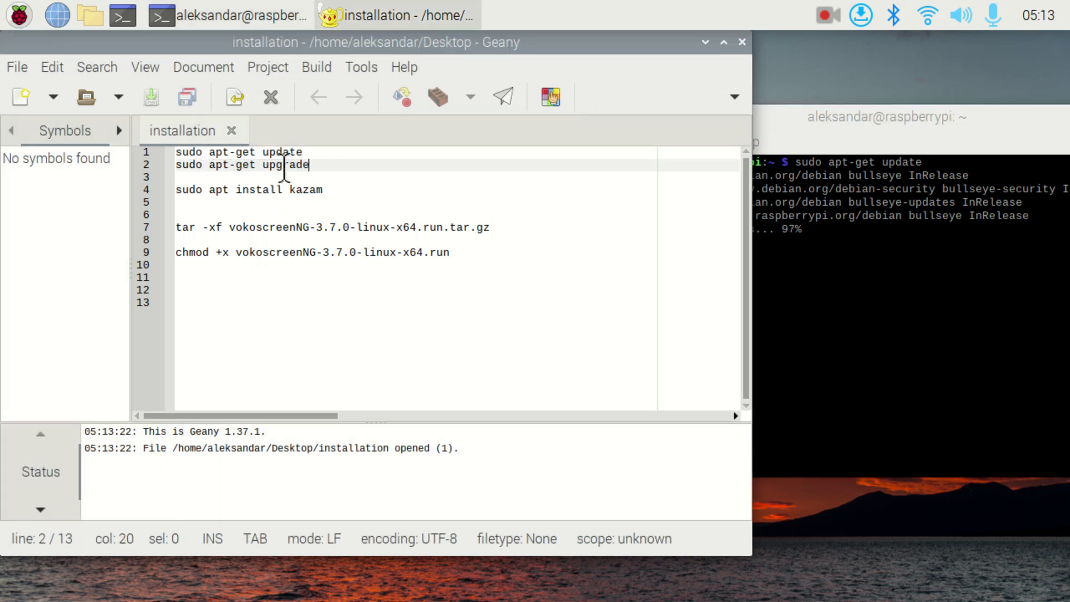
pyautogui.keyDown('shift'); pyautogui.click(155, 165); pyautogui.keyUp('shift')
pyautogui.click(867, 274)
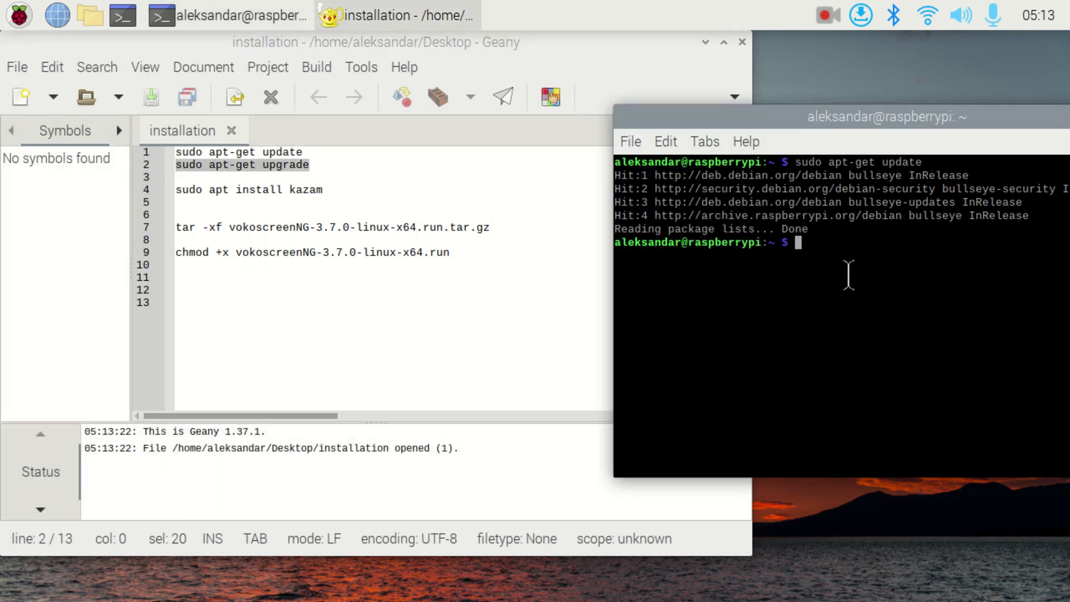
pyautogui.rightClick(818, 238)
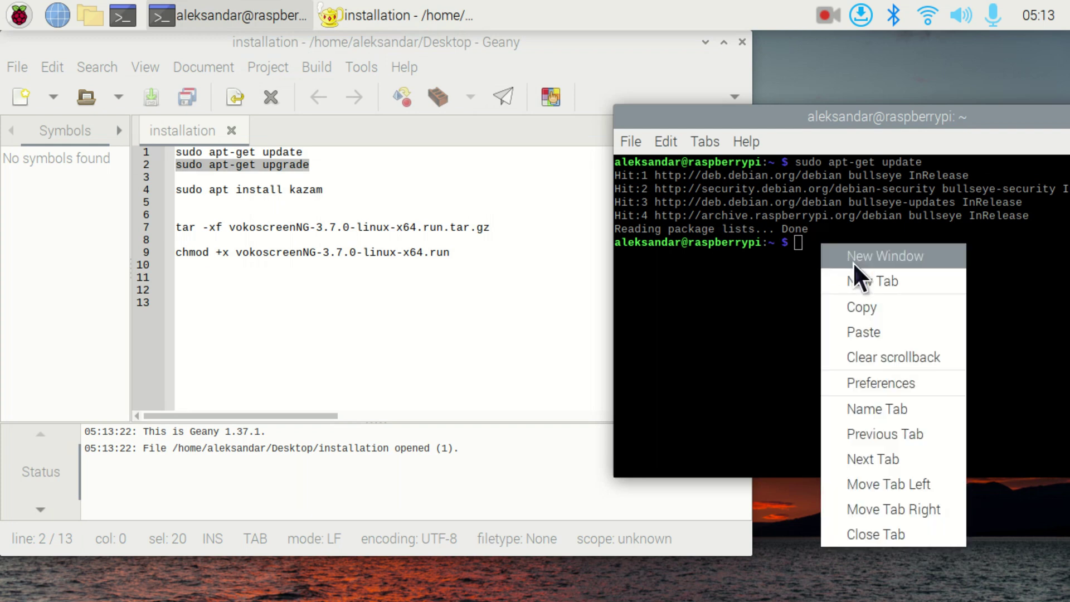
pyautogui.click(887, 336)
pyautogui.press('Return')
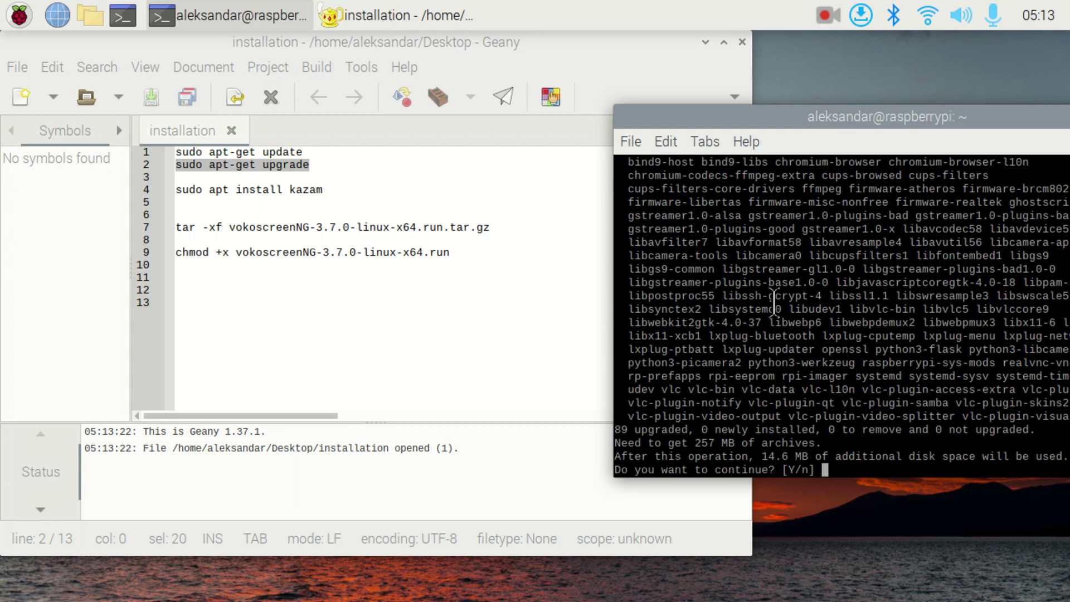
pyautogui.press('Return')
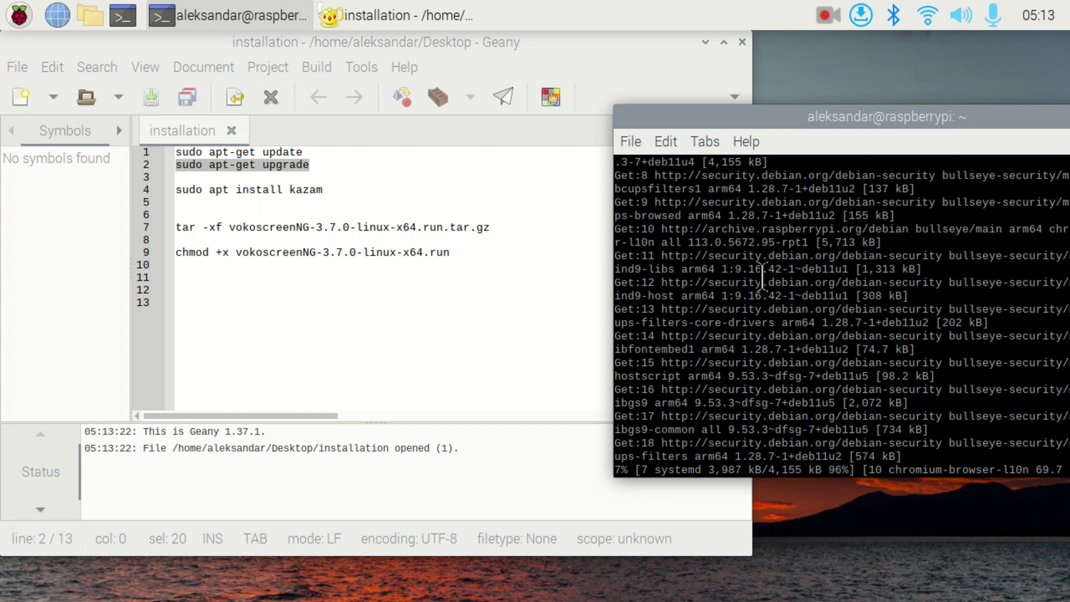
pyautogui.moveTo(791, 112); pyautogui.dragTo(598, 44)
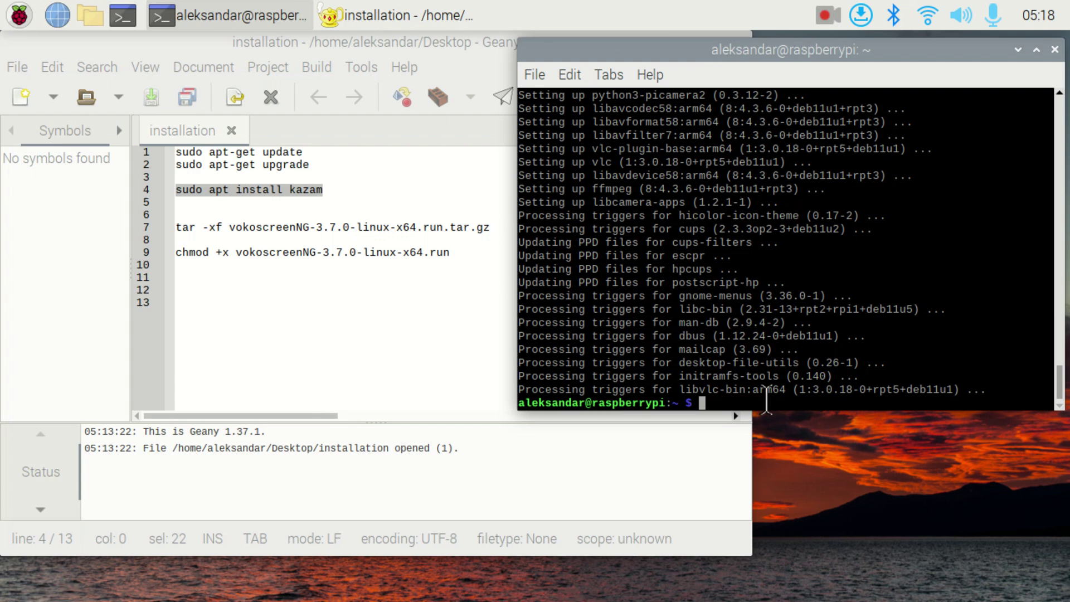
# - Paste and run 'sudo apt install kazam', which reports kazam 1.4.5-4 already newest
pyautogui.rightClick(766, 412)
pyautogui.click(809, 186)
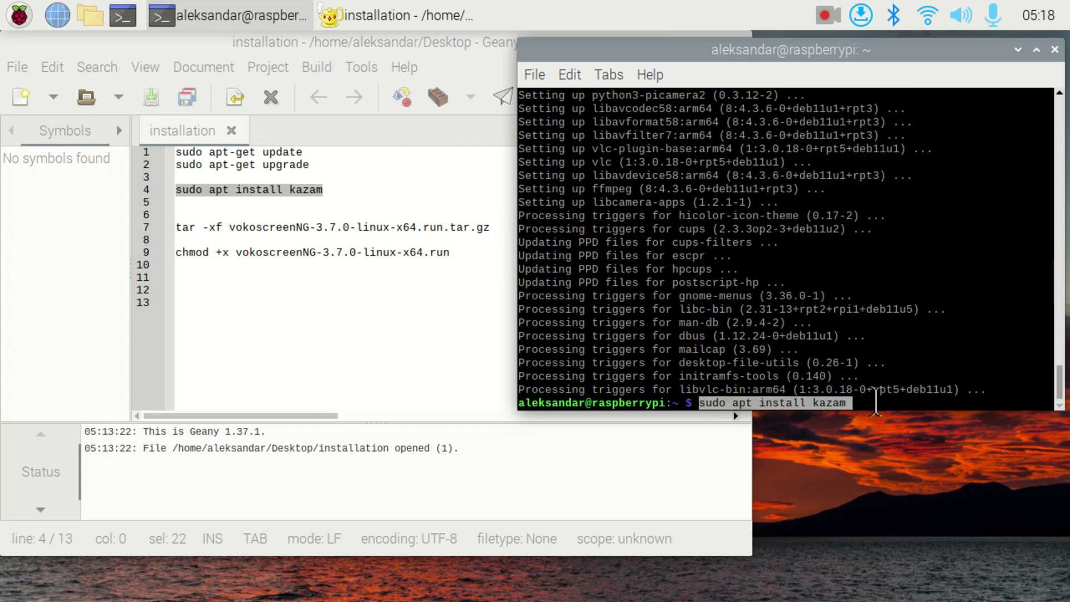
pyautogui.press('Return')
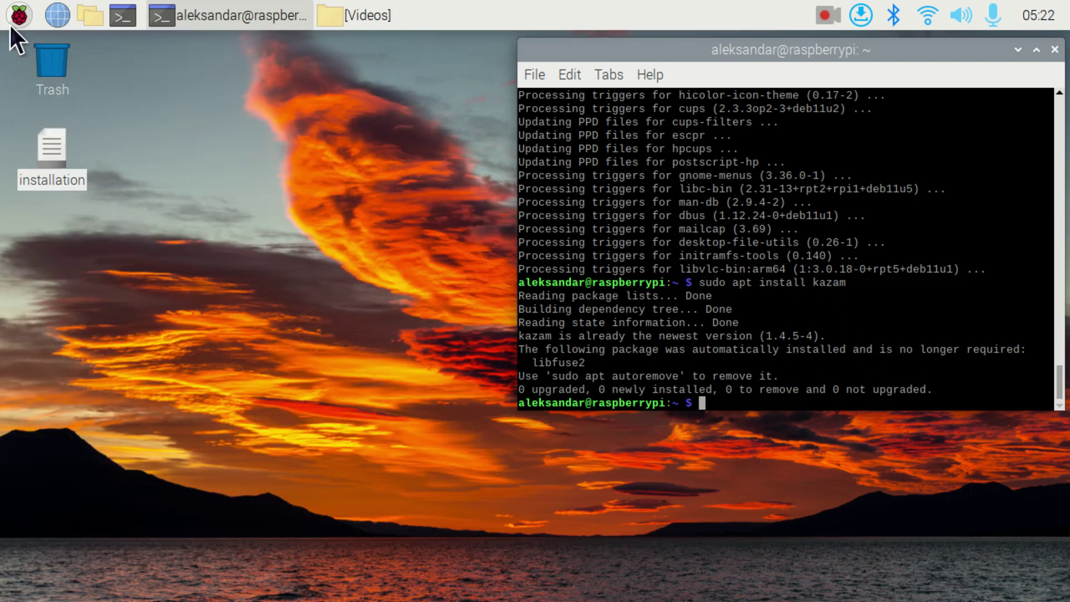
# - Launch Kazam from Sound & Video and drag its window down-right to uncover the desktop icons
pyautogui.click(18, 18)
pyautogui.moveTo(73, 112)
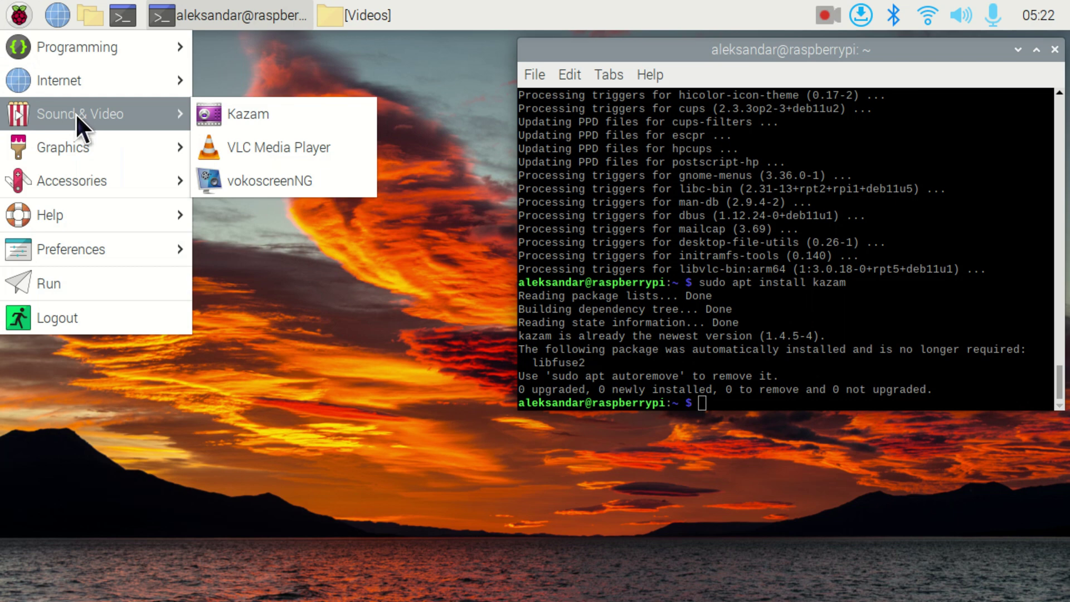
pyautogui.click(253, 113)
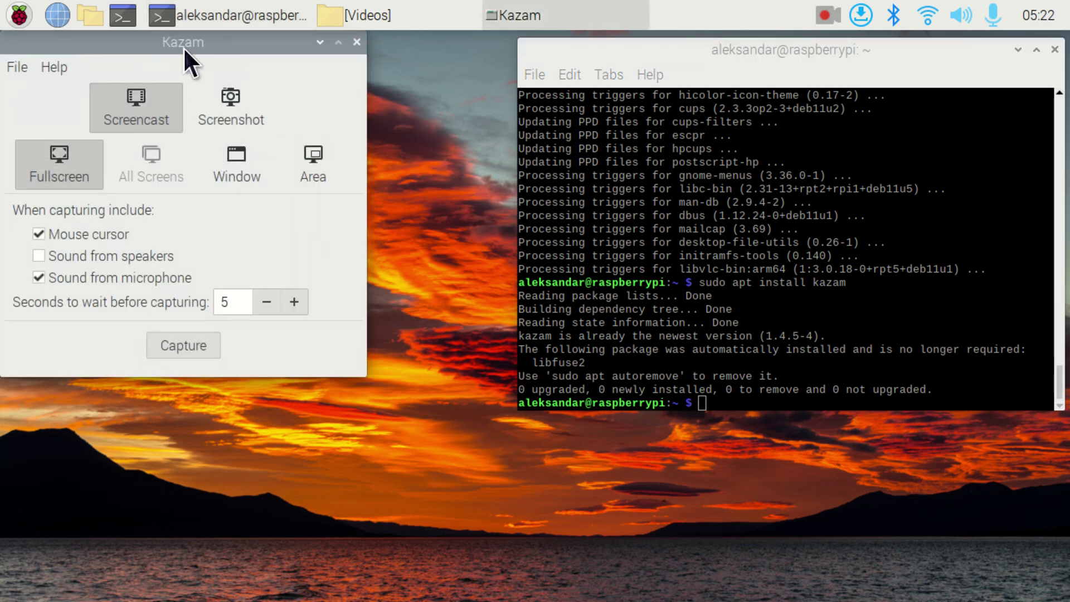
pyautogui.moveTo(182, 47); pyautogui.dragTo(277, 87)
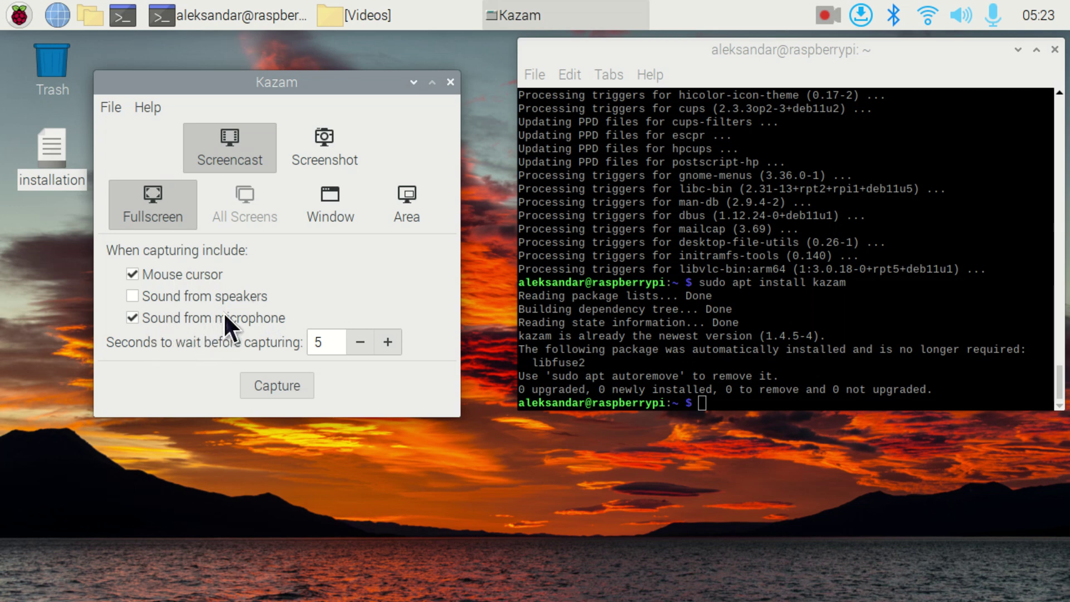
# - In Kazam Preferences, set the screencast framerate to 30 and the recording format to H264 (MP4)
pyautogui.click(107, 110)
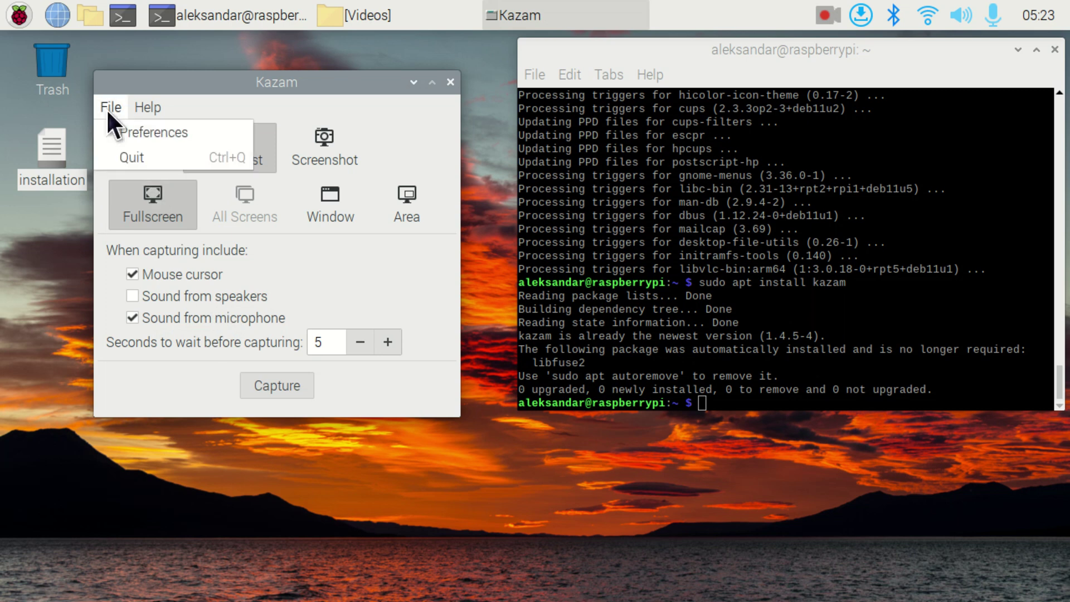
pyautogui.click(145, 134)
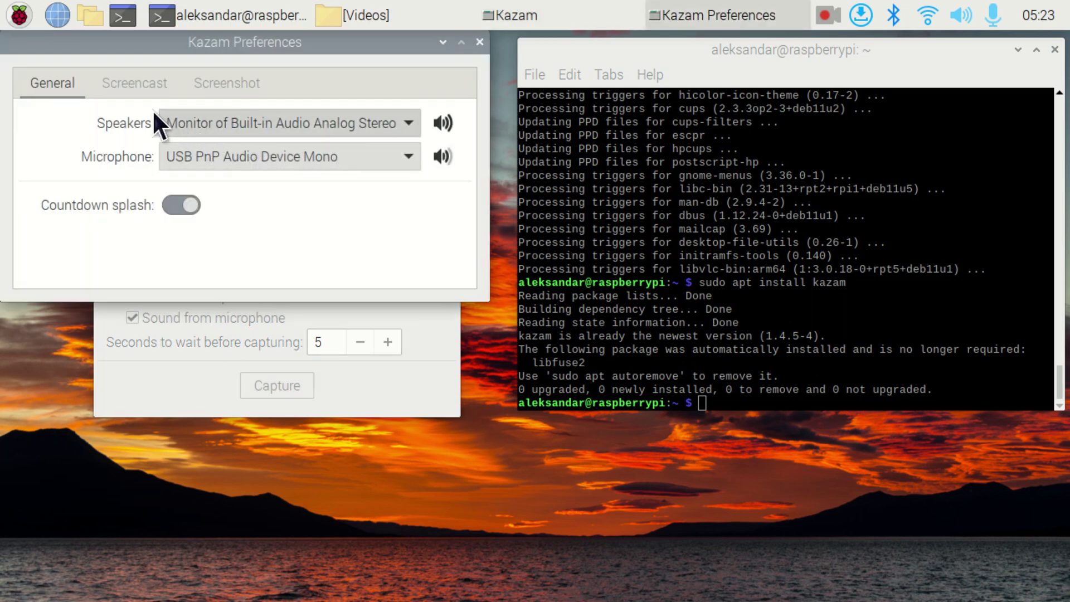
pyautogui.click(149, 84)
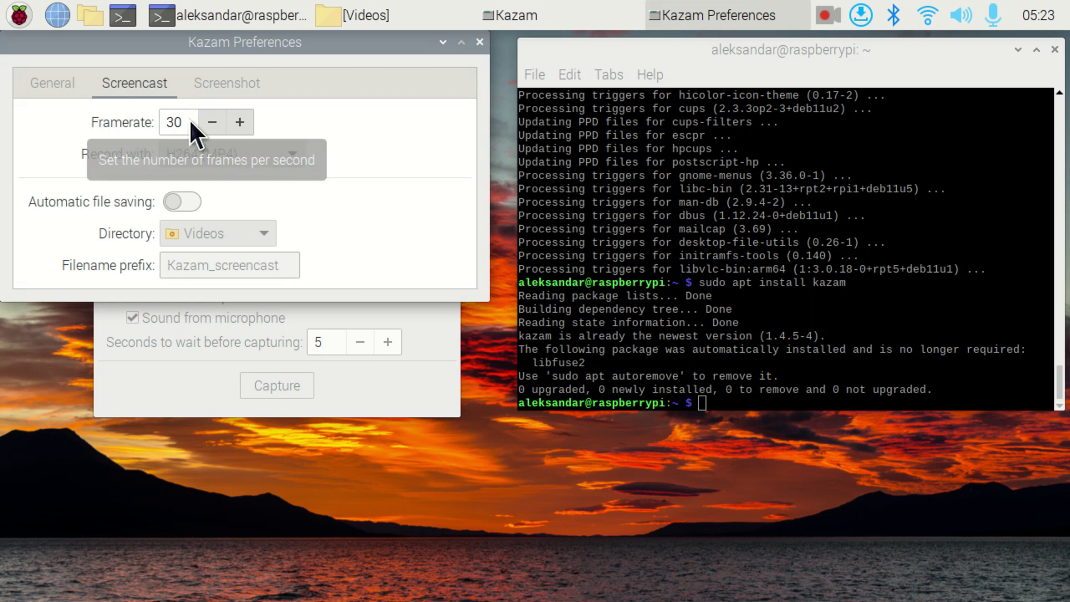
pyautogui.moveTo(179, 122); pyautogui.dragTo(146, 118)
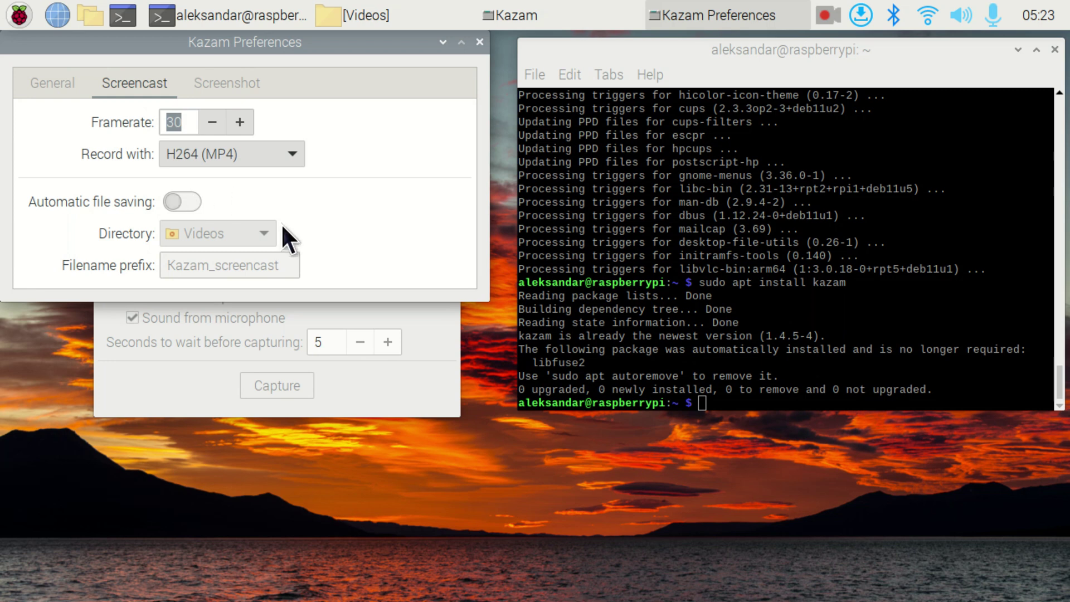
pyautogui.click(291, 153)
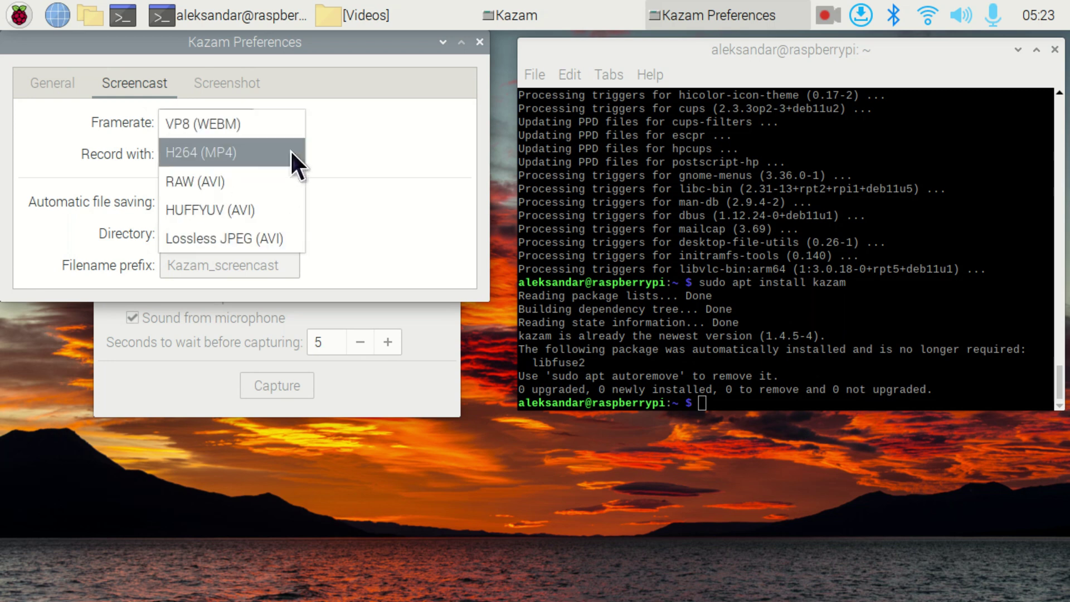
pyautogui.click(242, 153)
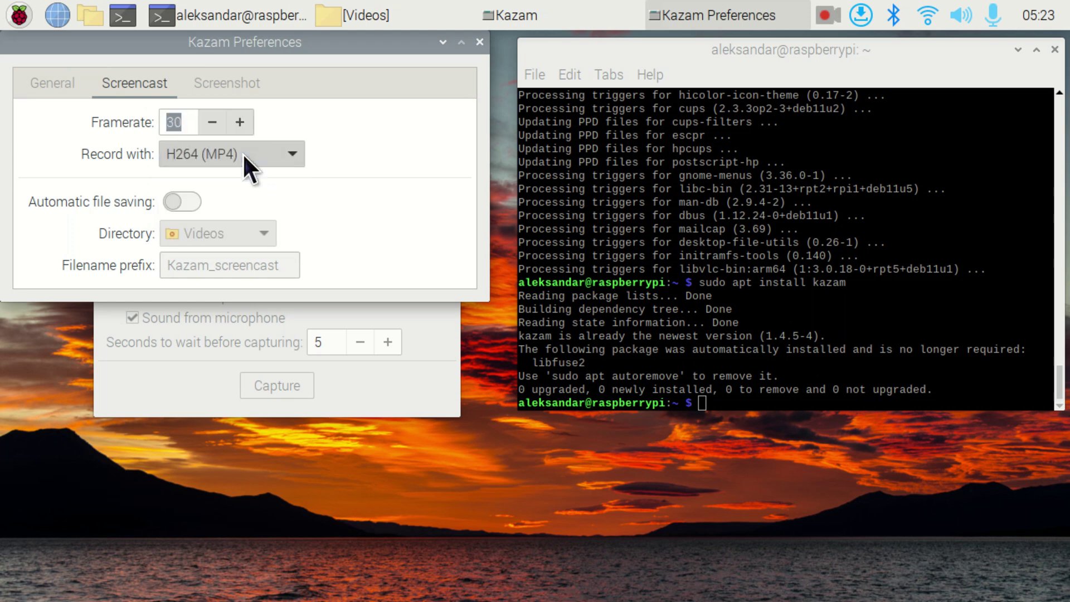
# - Review the Screenshot and General tabs, then close the Preferences window
pyautogui.click(227, 84)
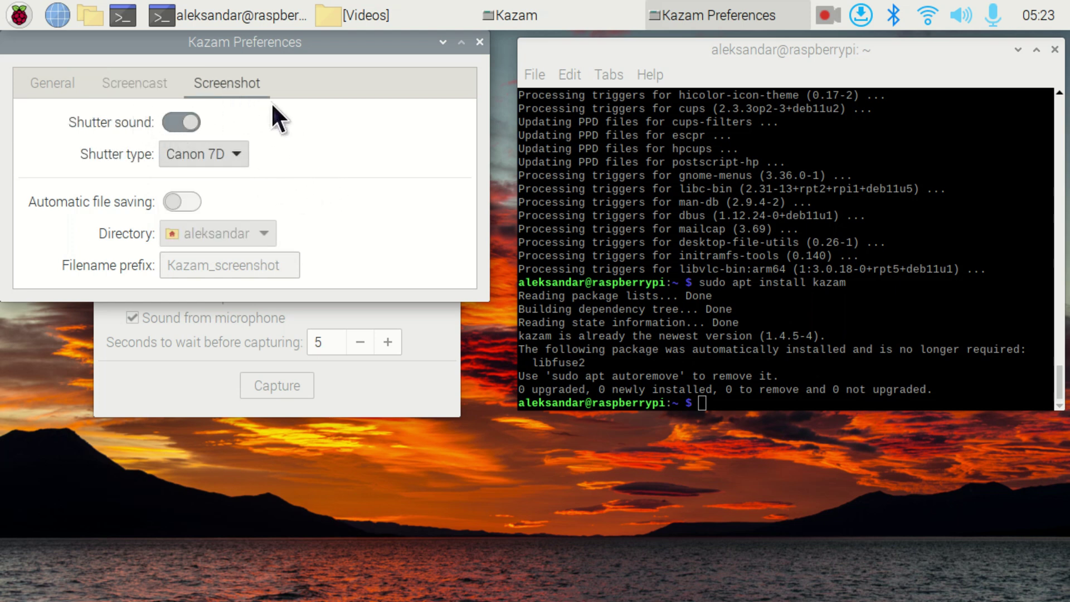
pyautogui.click(68, 82)
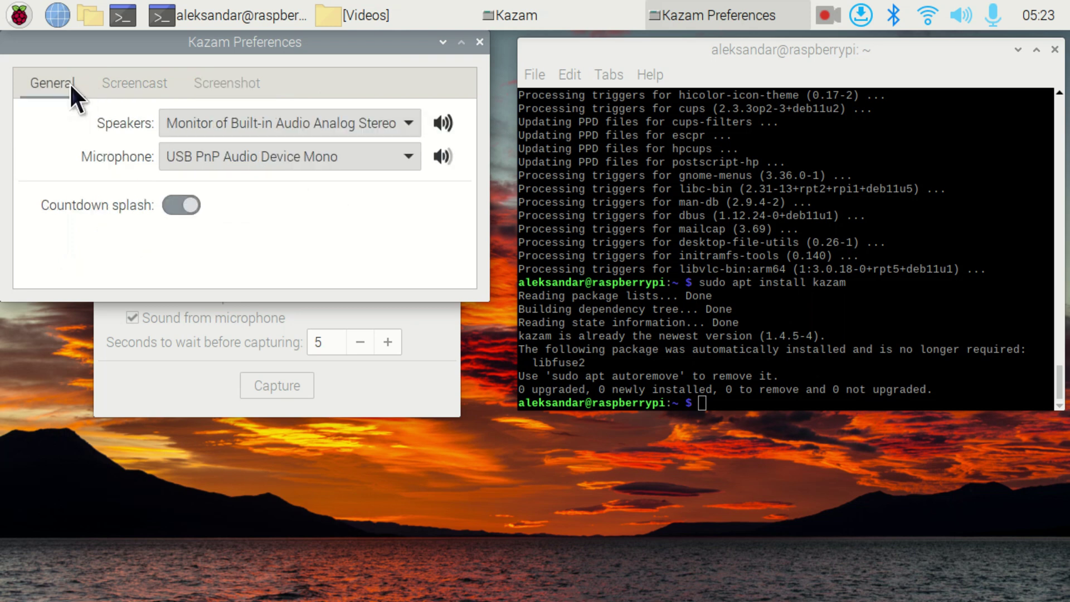
pyautogui.click(479, 41)
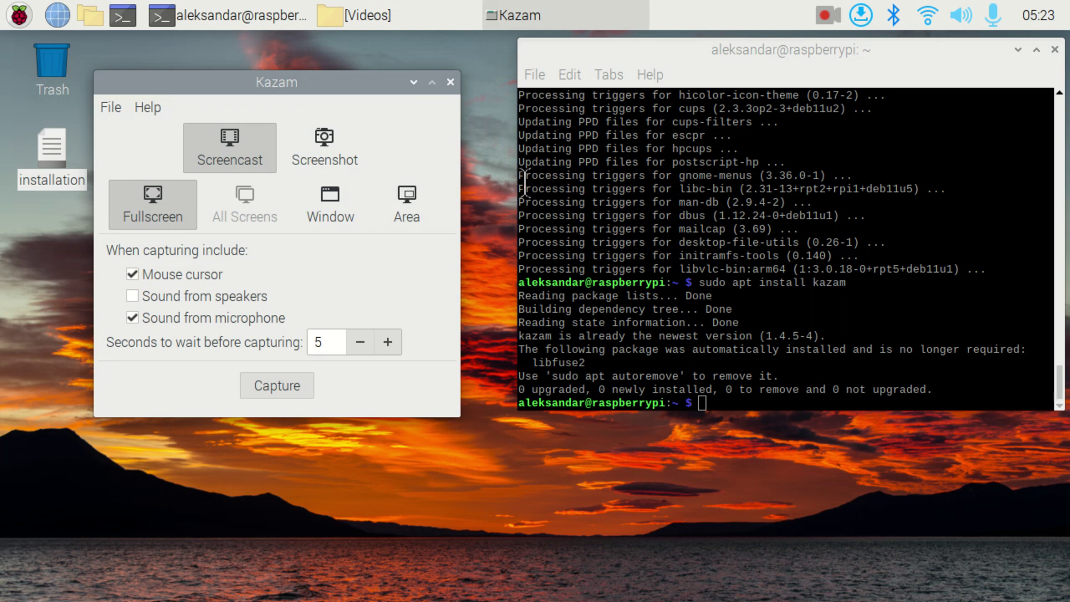
# - Bring up Kazam's tray indicator controls offering Finish recording
pyautogui.click(828, 15)
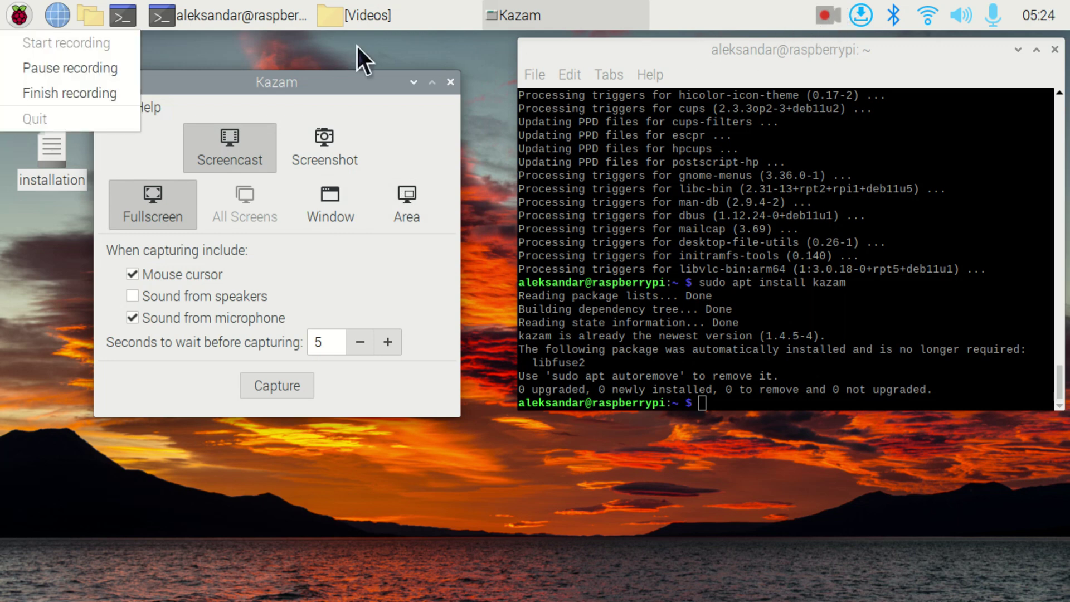